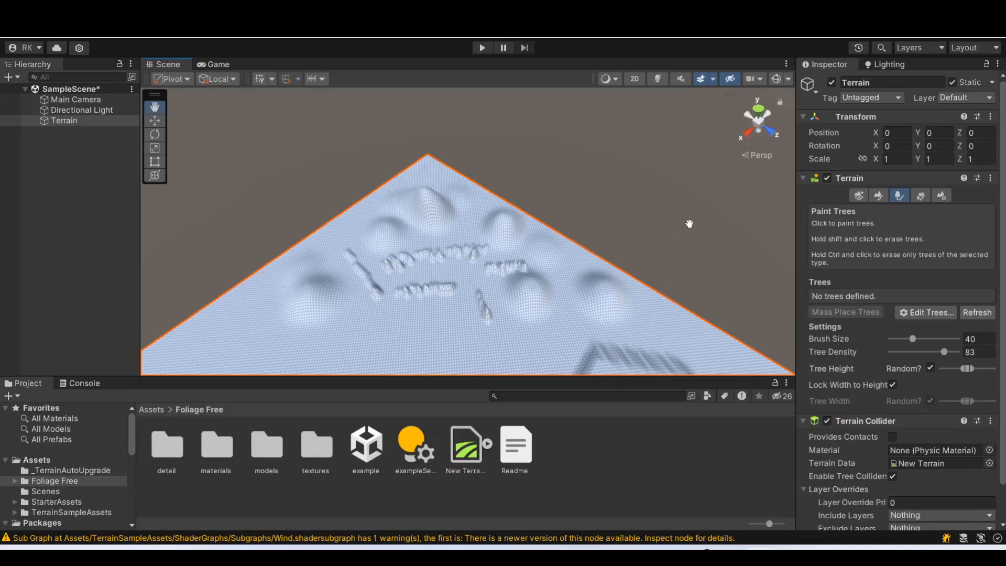
# Set the Terrain object's painting mode to Paint Texture.
pyautogui.scroll(3, 689, 222)
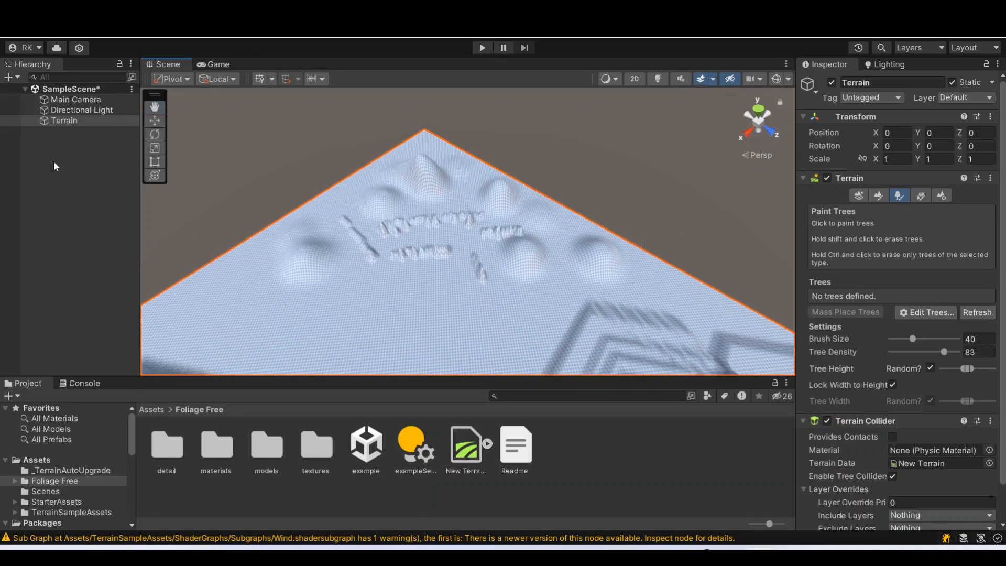
pyautogui.click(63, 121)
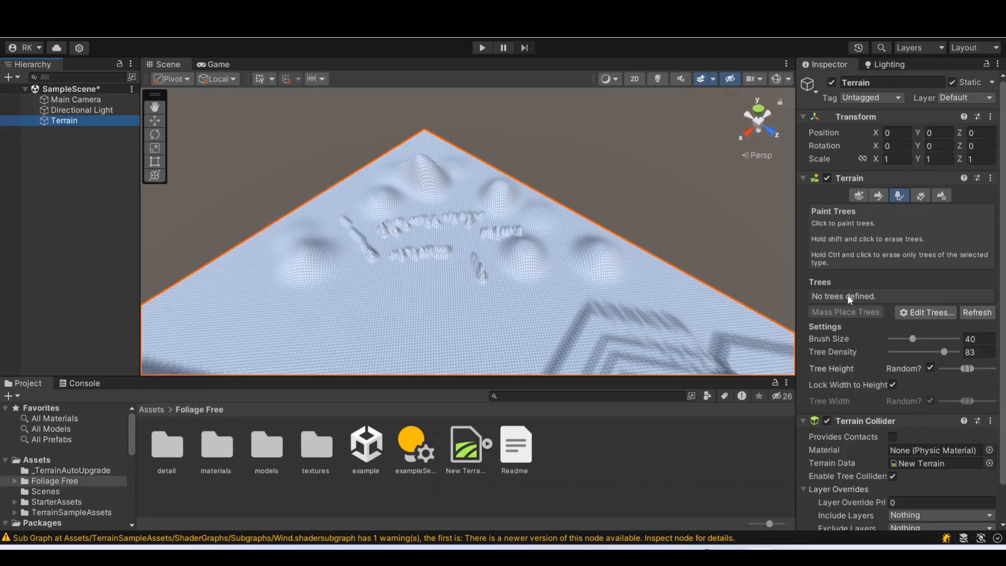
pyautogui.click(878, 196)
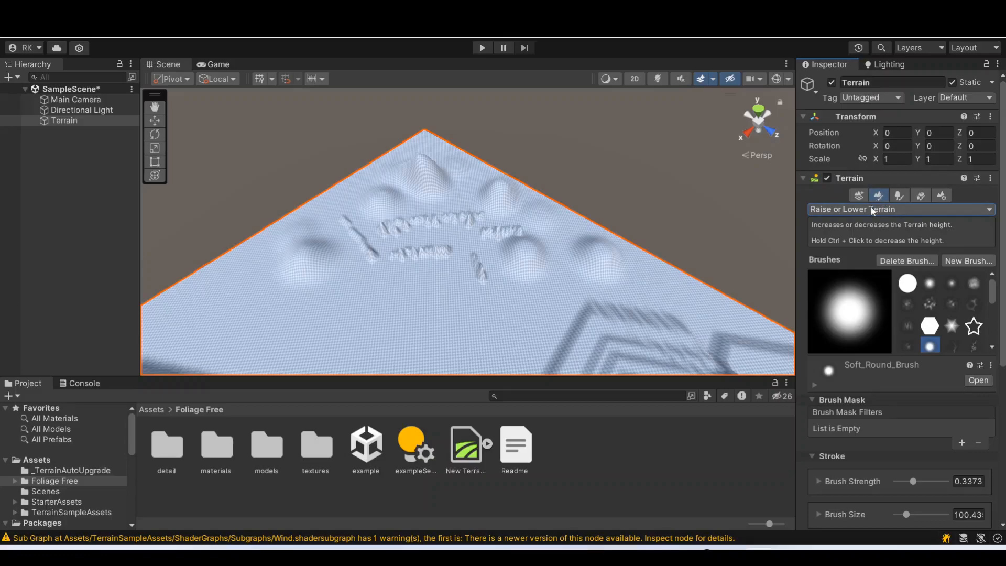
pyautogui.click(872, 210)
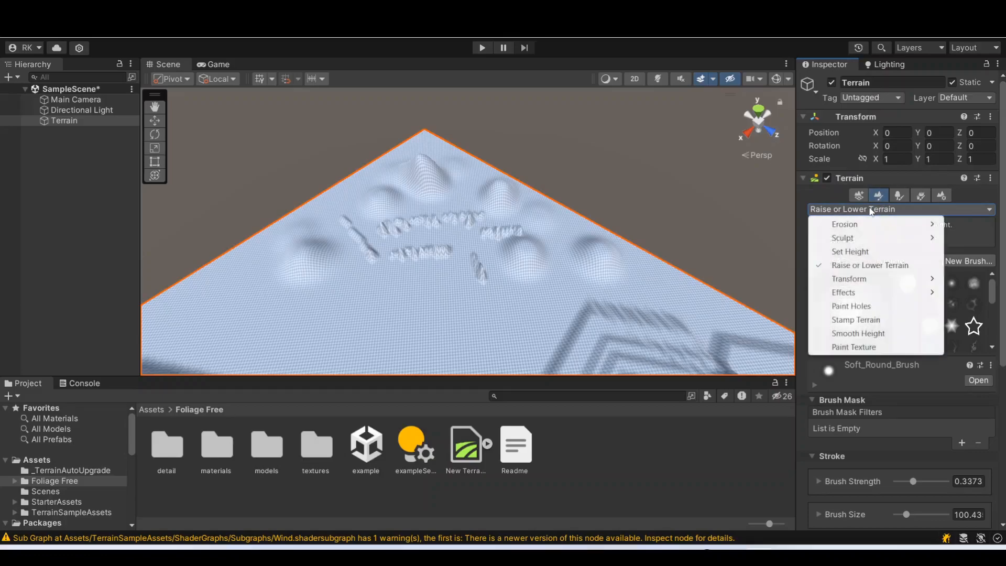
pyautogui.click(853, 347)
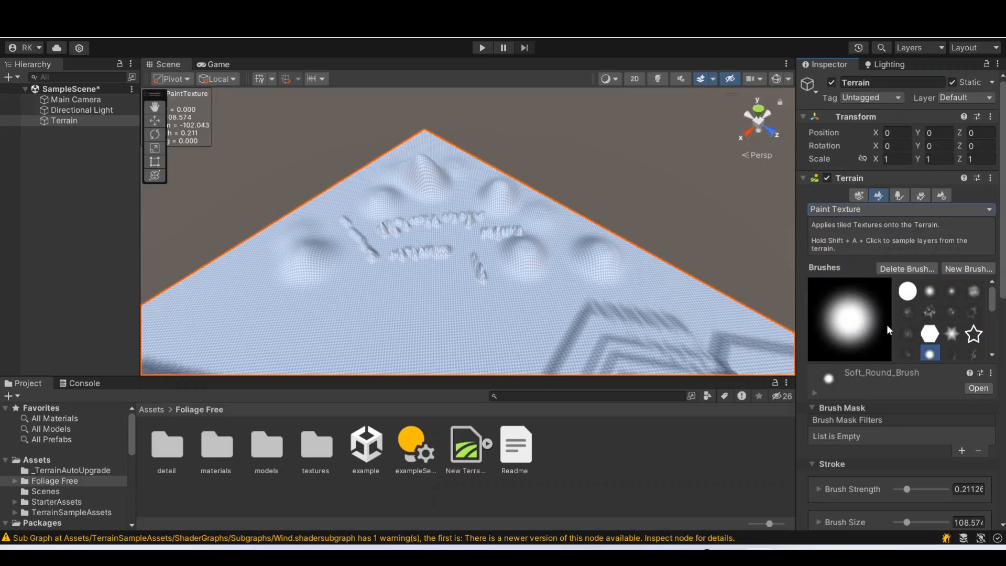
# Try Muddy_TerrainLayer as the terrain's base layer and remove it from the layer palette.
pyautogui.scroll(-10, 919, 377)
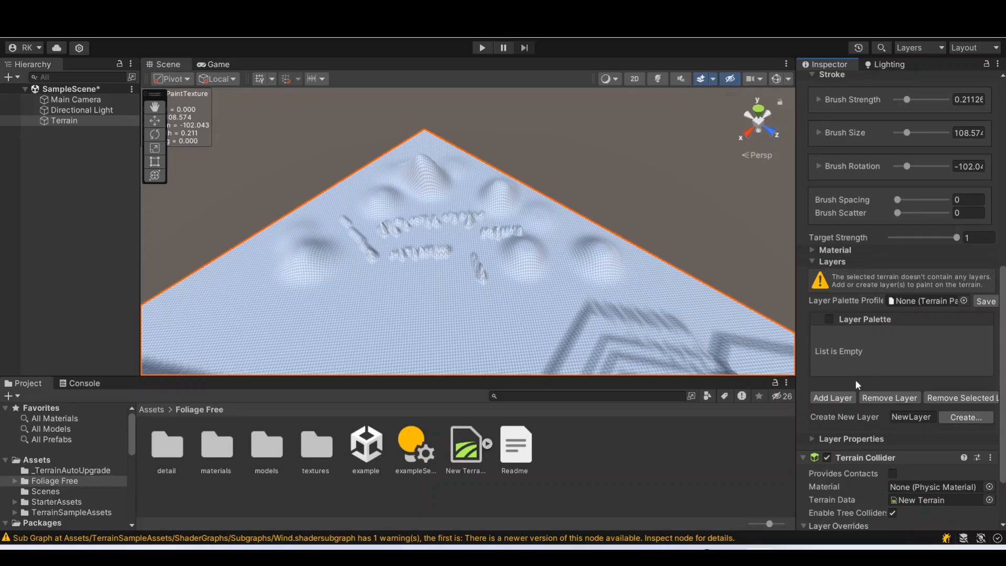
pyautogui.click(828, 396)
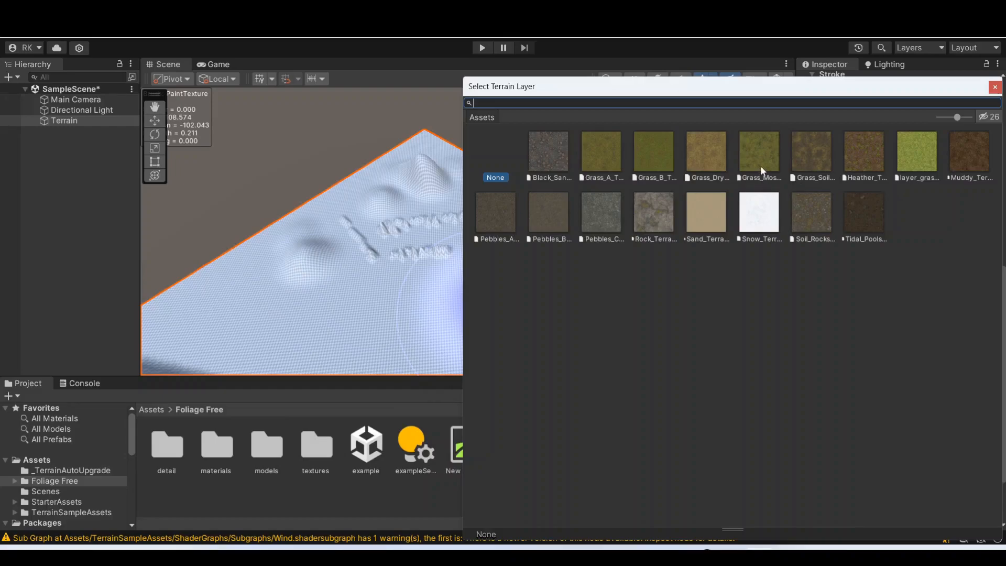
pyautogui.click(966, 151)
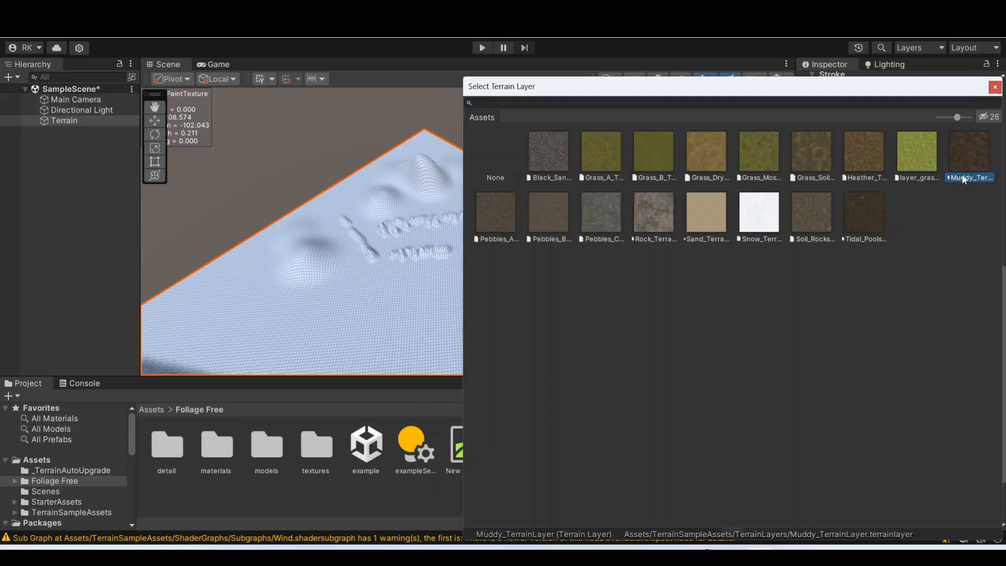
pyautogui.doubleClick(968, 148)
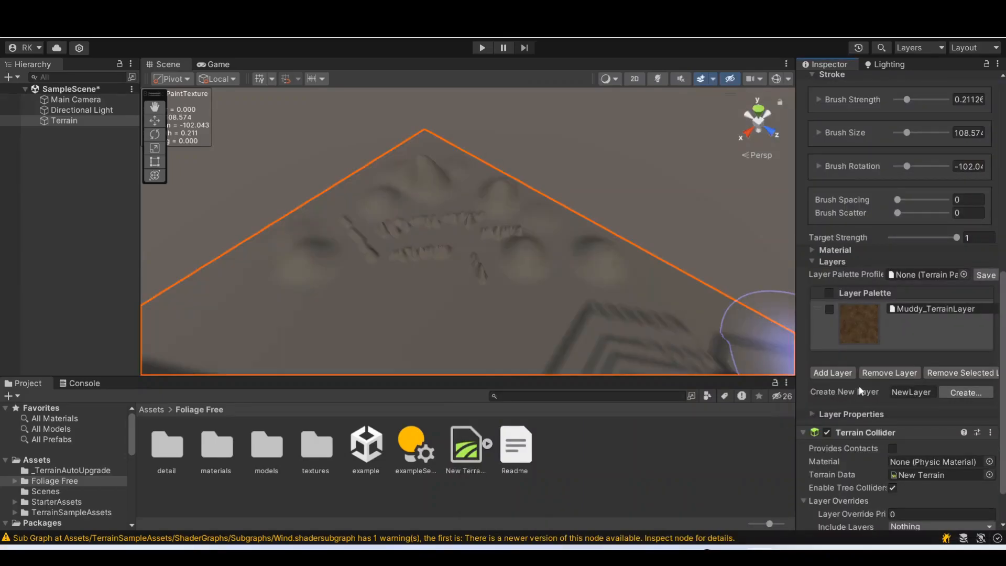
pyautogui.scroll(-5, 734, 258)
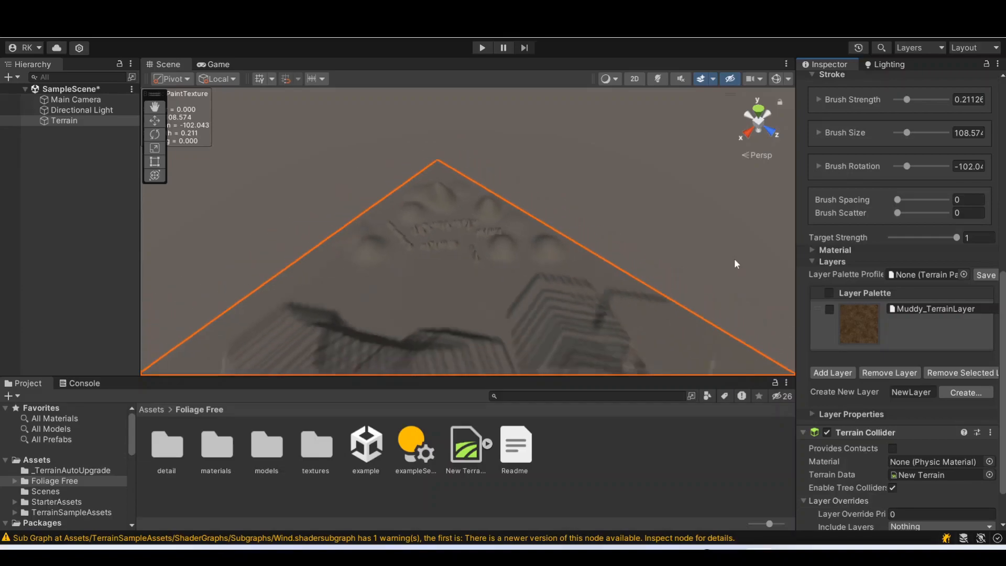
pyautogui.scroll(-1, 734, 259)
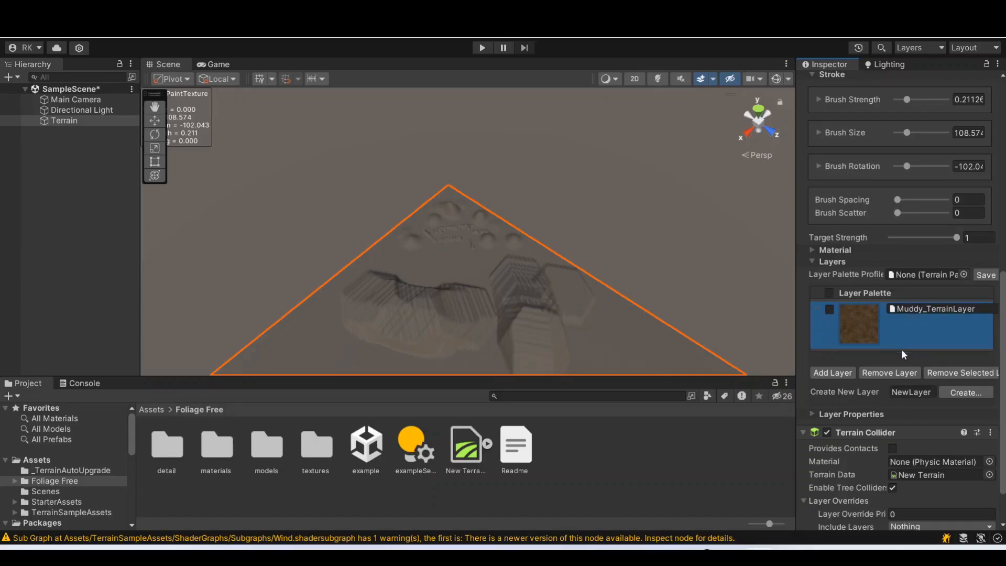
pyautogui.click(886, 373)
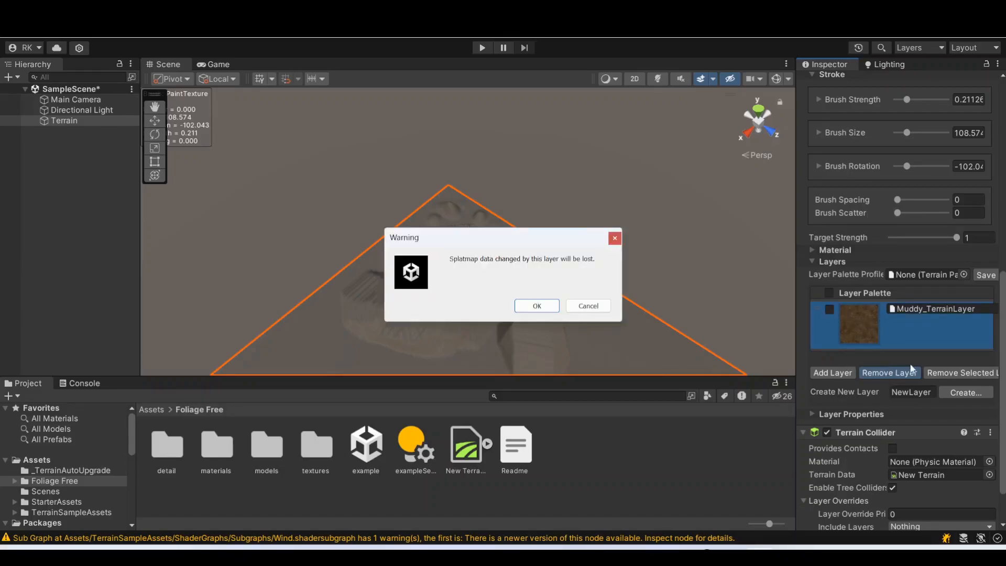
pyautogui.click(540, 307)
# Add the layer_grass2_diffuse terrain layer as the base texture covering the whole terrain.
pyautogui.click(836, 398)
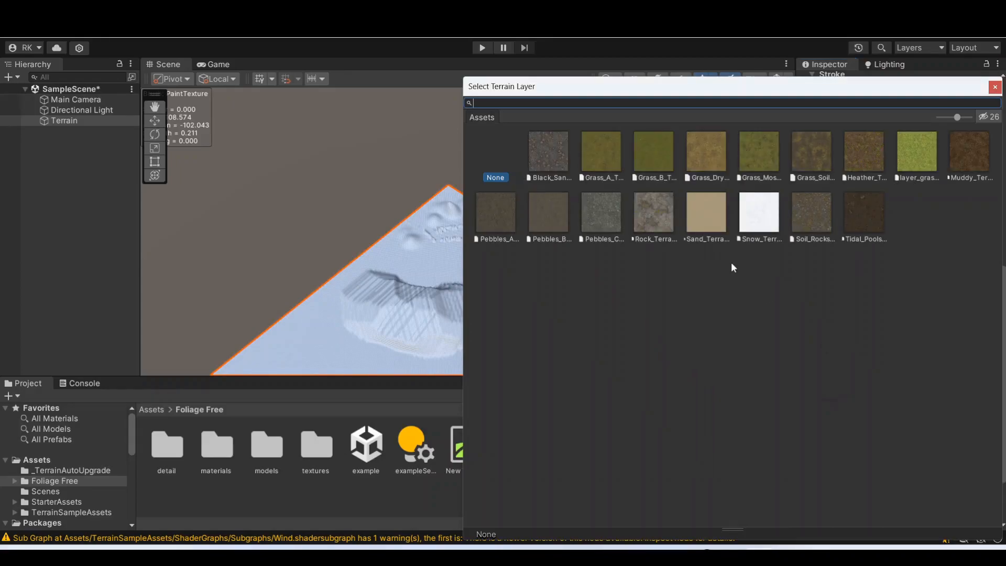
pyautogui.doubleClick(916, 154)
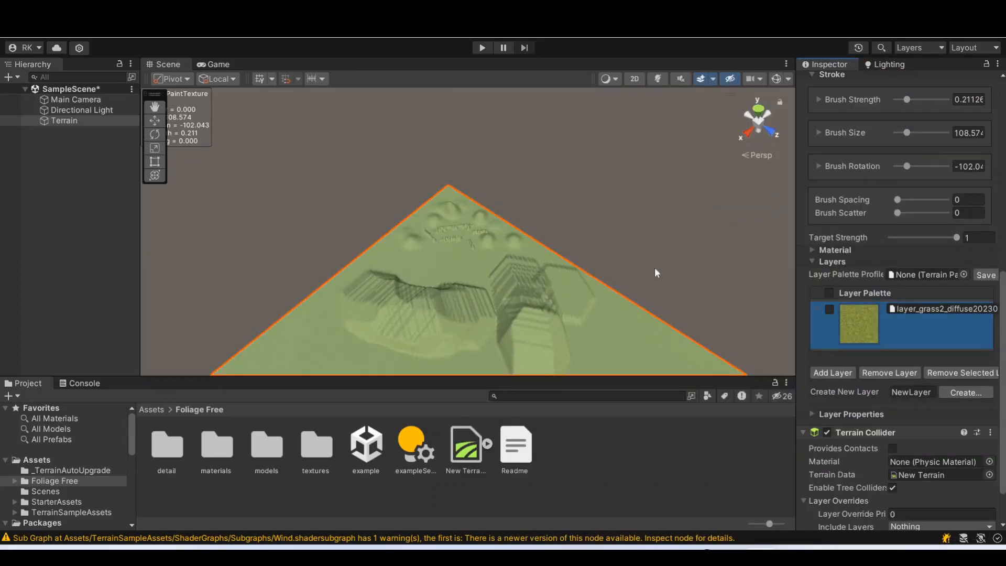
pyautogui.scroll(-6, 660, 266)
pyautogui.moveTo(544, 298); pyautogui.dragTo(514, 329, button='middle')
pyautogui.scroll(5, 442, 325)
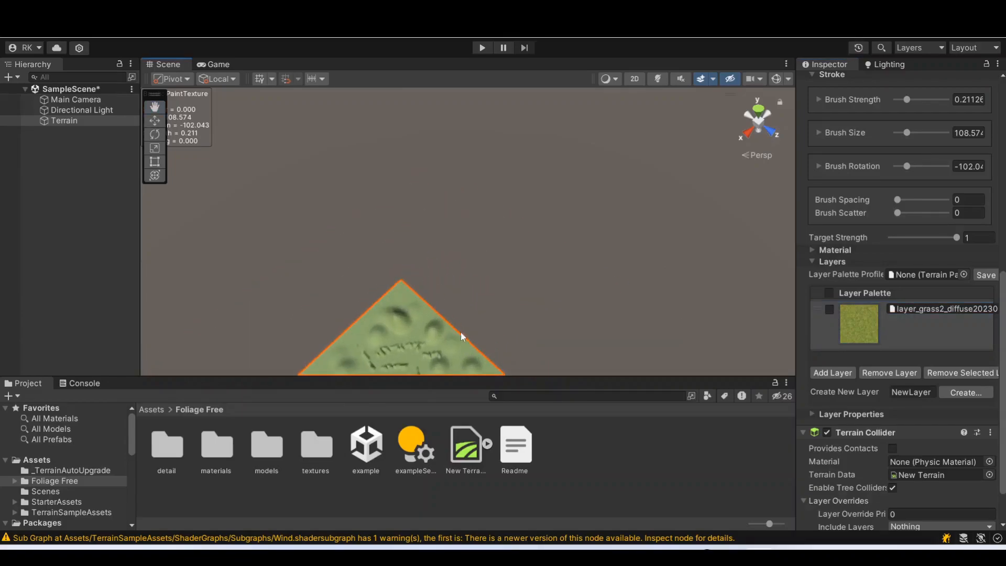
pyautogui.scroll(5, 521, 279)
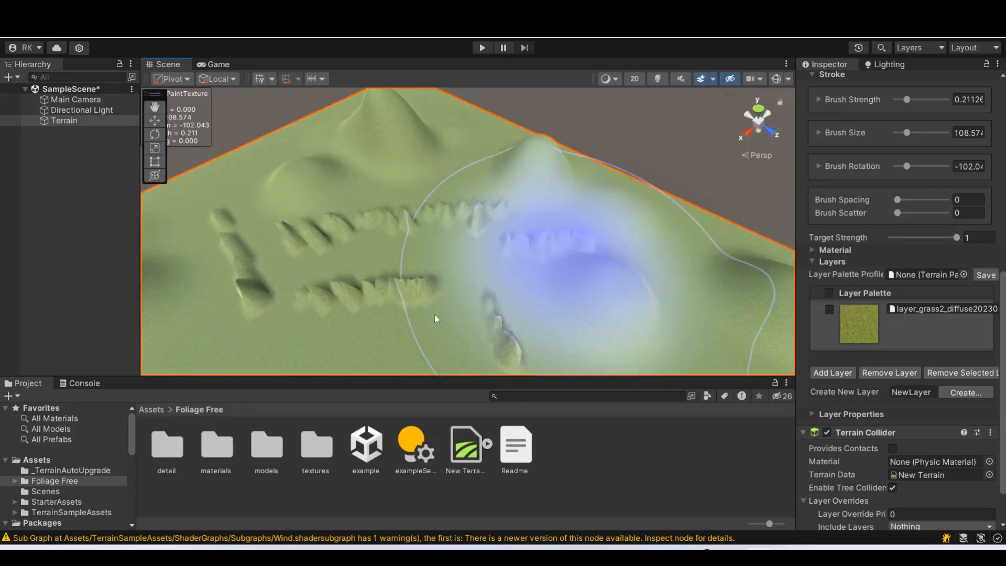
# Set the grass terrain layer's tiling size to 2 in both X and Y.
pyautogui.doubleClick(922, 310)
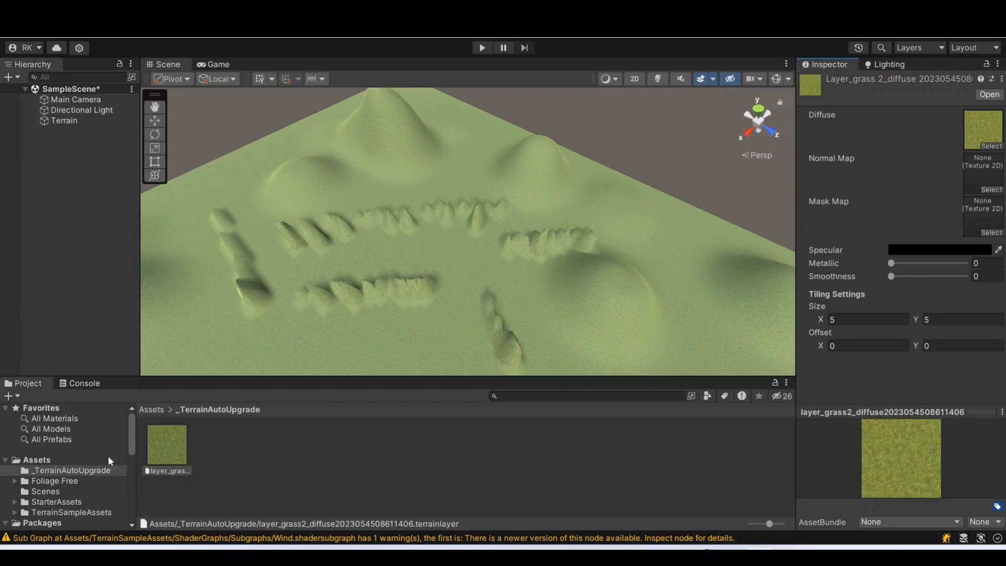
pyautogui.click(170, 451)
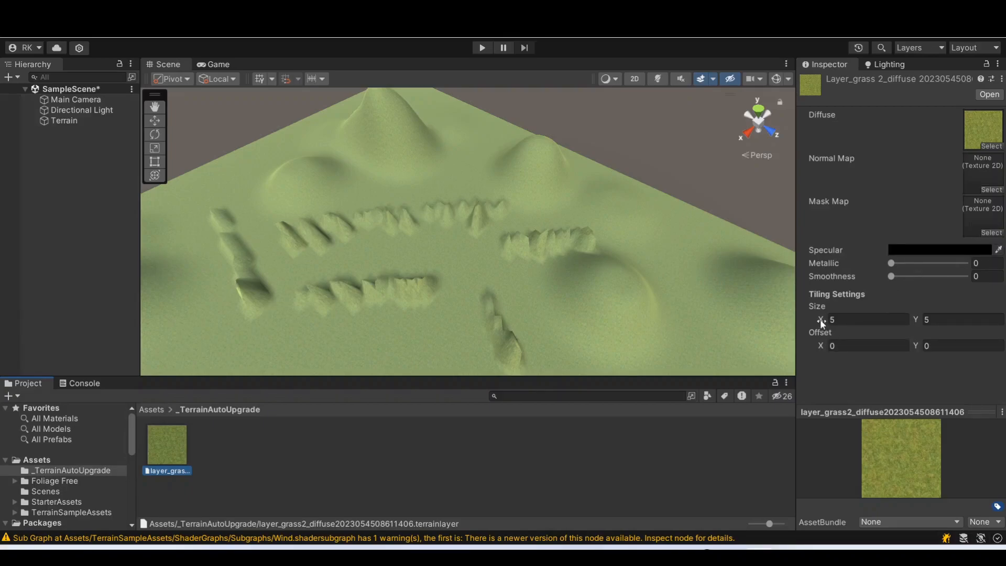
pyautogui.click(854, 318)
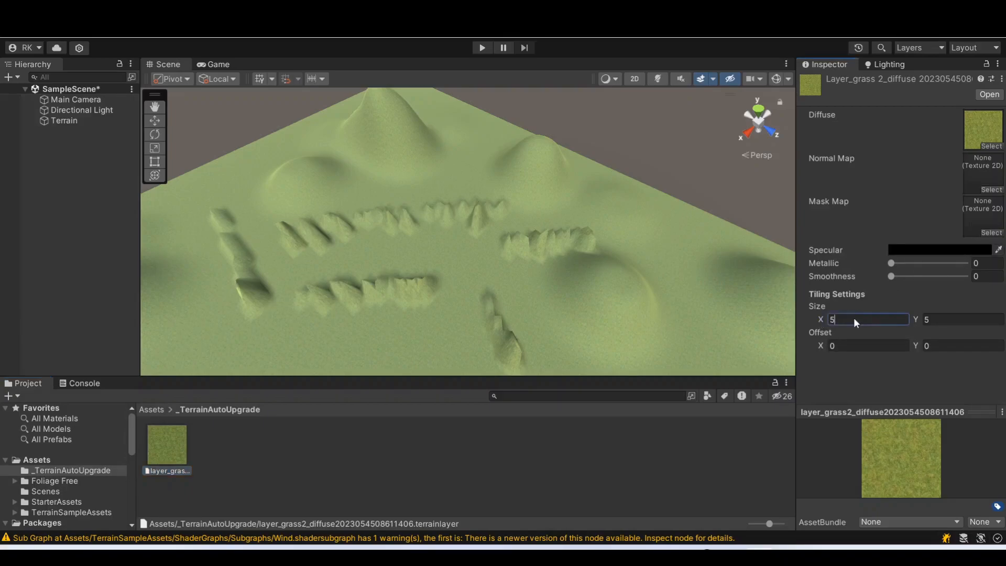
pyautogui.write('2')
pyautogui.click(947, 314)
pyautogui.write('2')
pyautogui.click(493, 295)
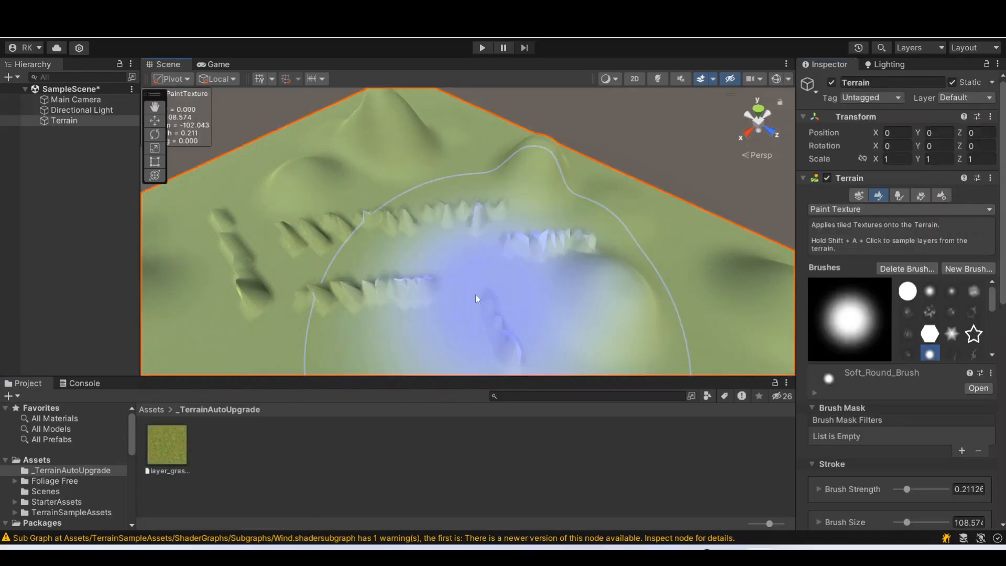
pyautogui.scroll(6, 470, 267)
pyautogui.scroll(-6, 470, 268)
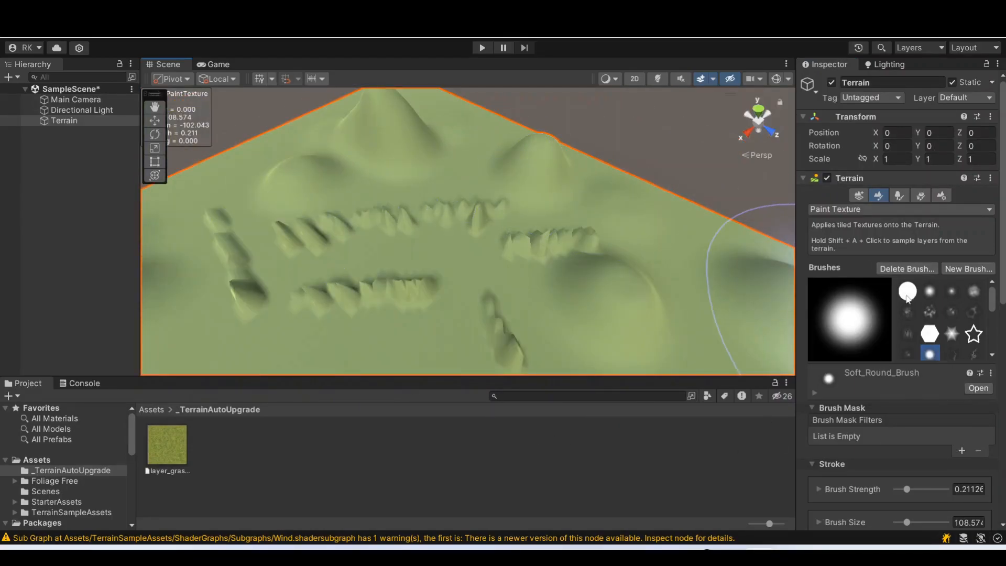
pyautogui.click(184, 451)
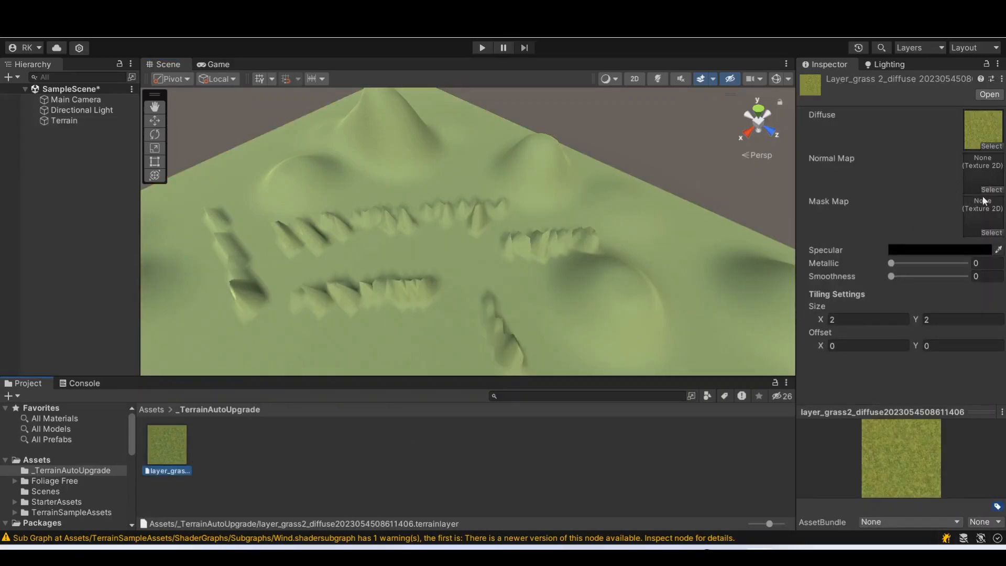
pyautogui.scroll(-3, 783, 263)
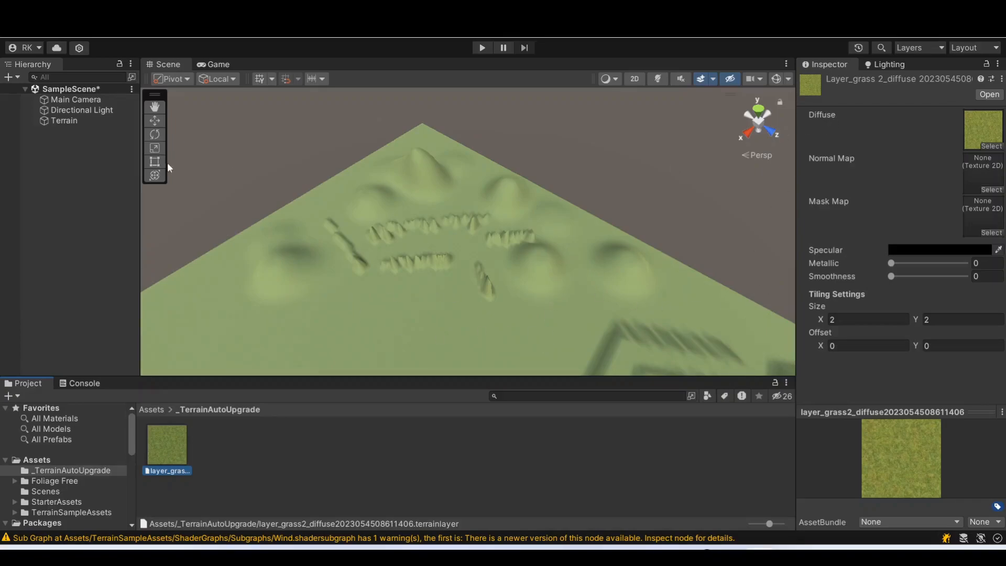
# Add Muddy_TerrainLayer to the Terrain's layer palette as a second layer beside the grass.
pyautogui.click(61, 121)
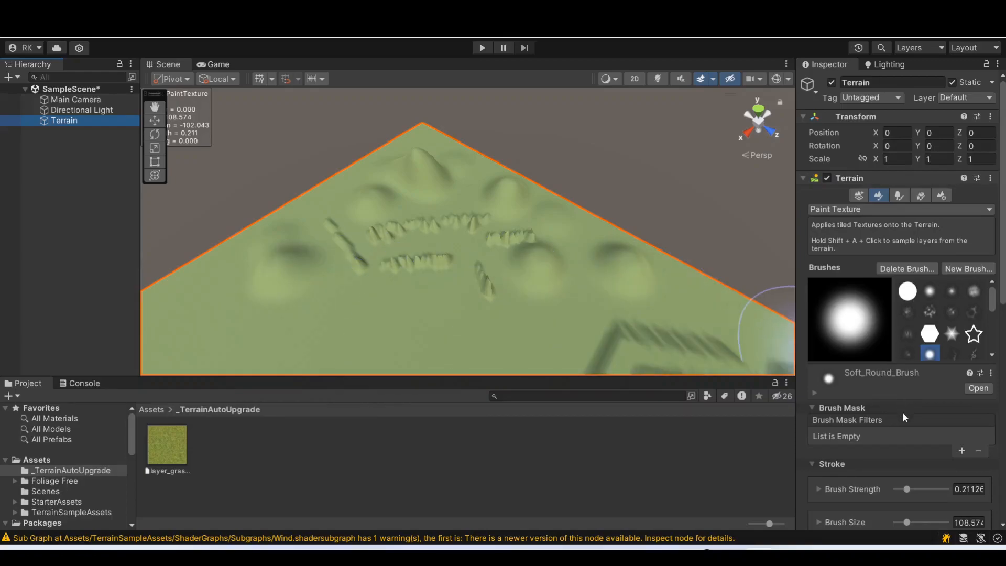
pyautogui.scroll(-10, 901, 408)
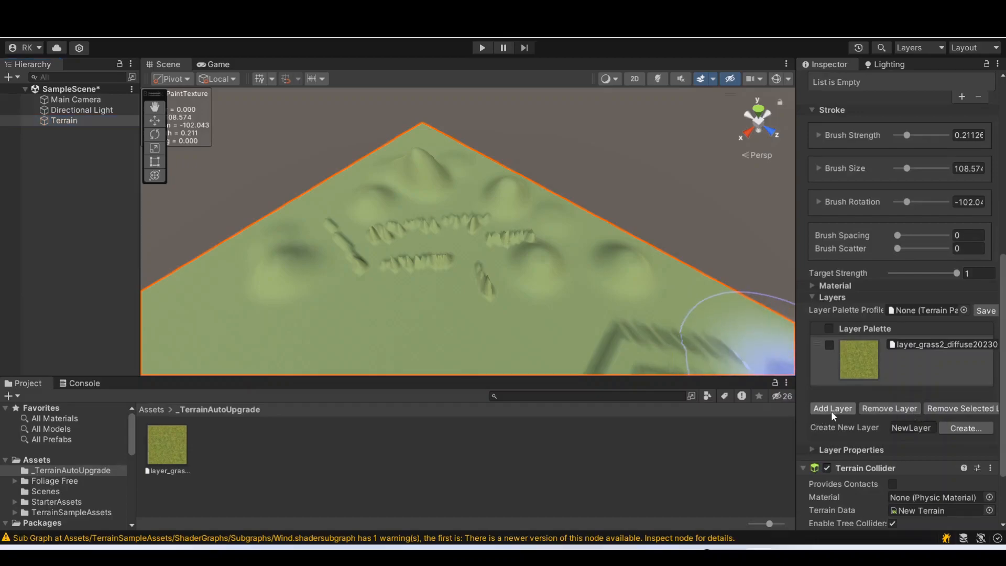
pyautogui.click(831, 409)
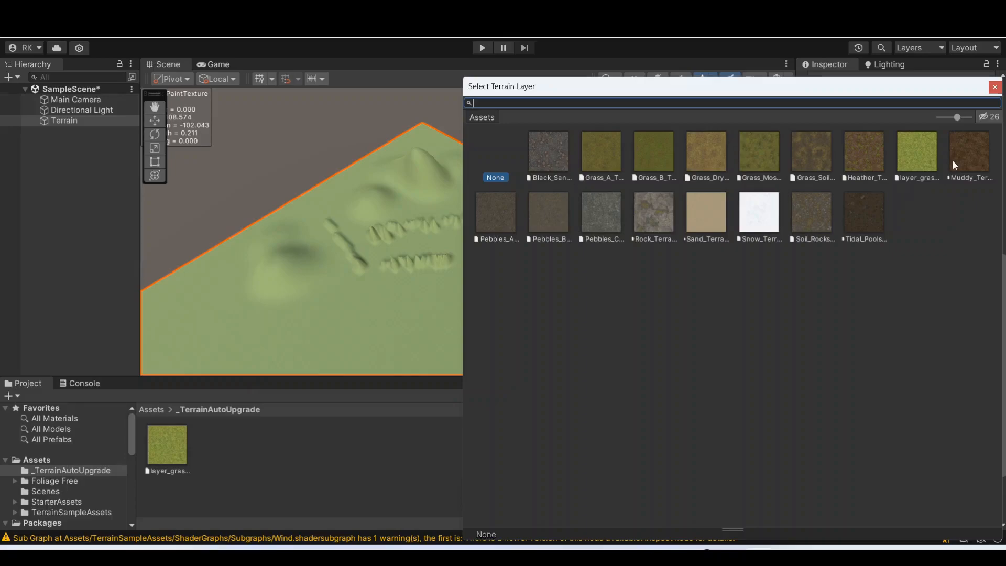
pyautogui.click(966, 152)
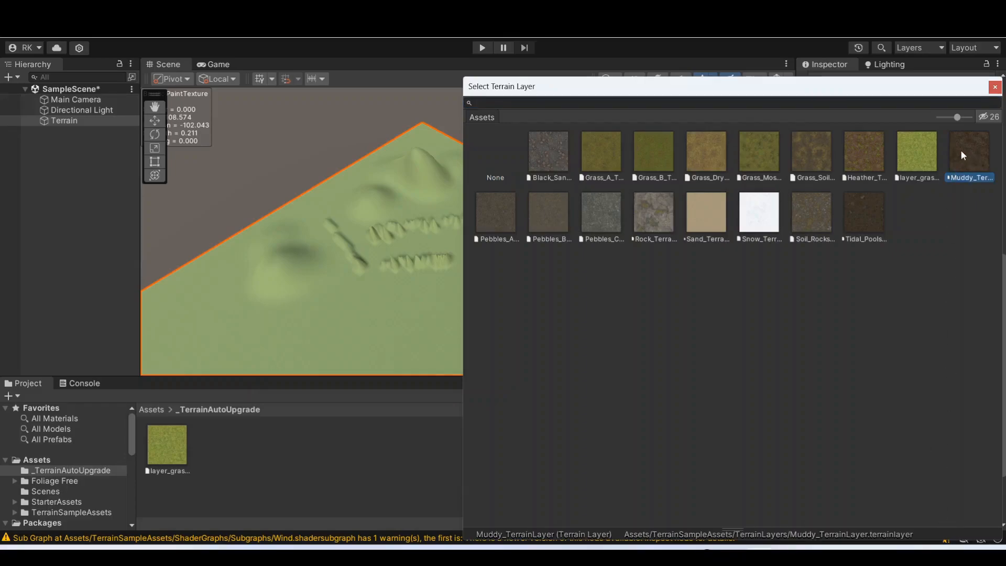
pyautogui.doubleClick(960, 150)
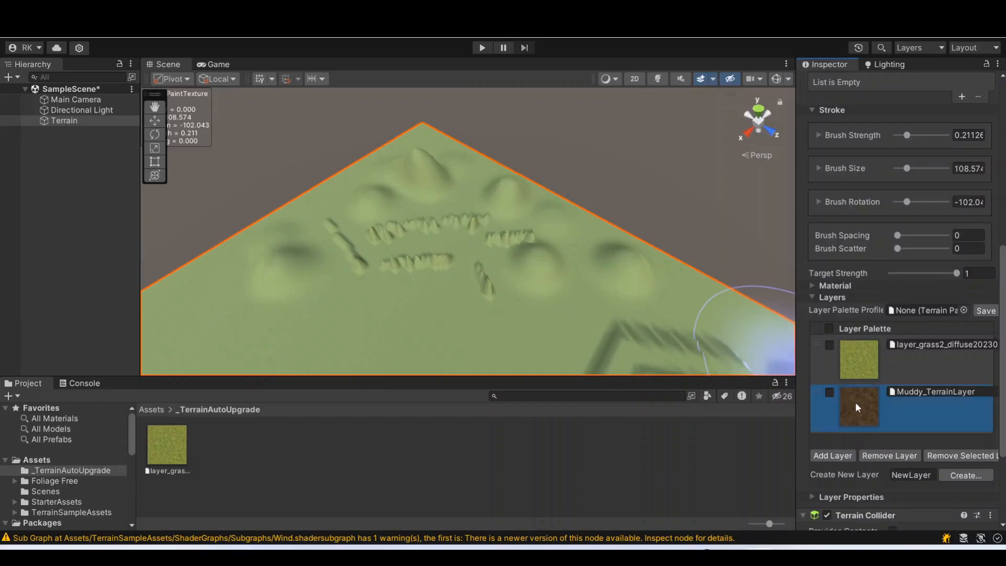
# Try painting a broad mud stroke across the flat ground near the spiky ridges and undo it.
pyautogui.scroll(10, 922, 402)
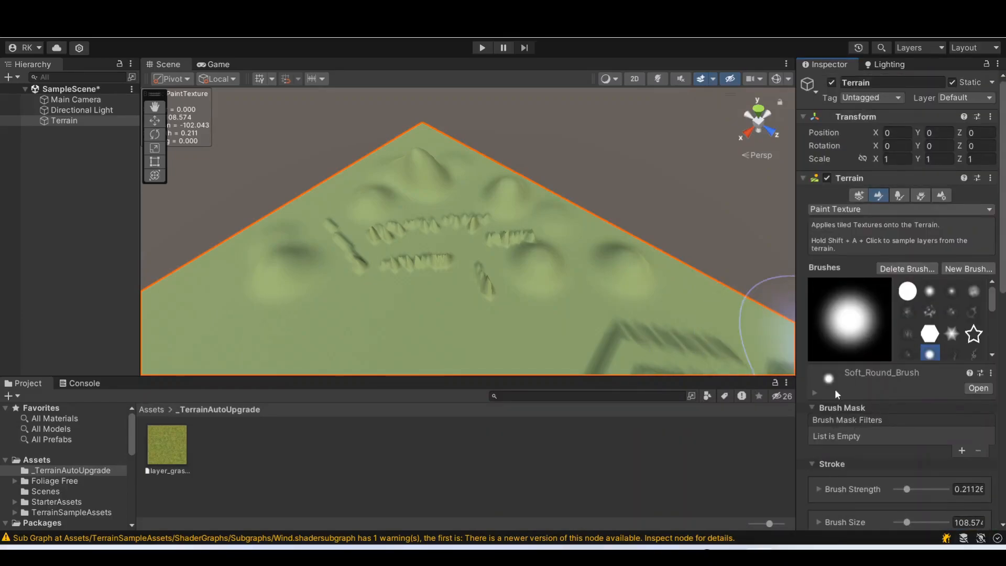
pyautogui.scroll(-5, 833, 387)
pyautogui.moveTo(269, 354); pyautogui.dragTo(449, 354)
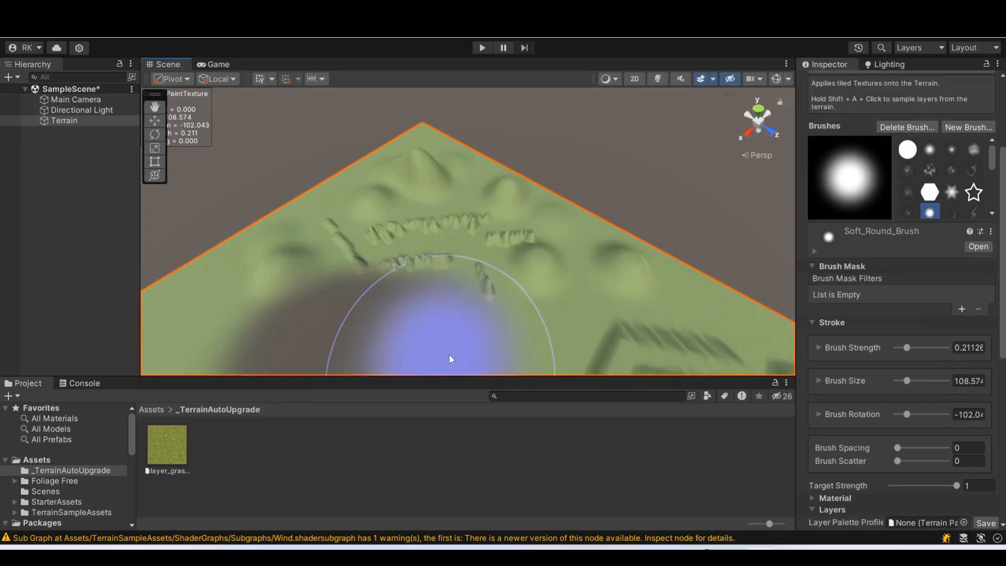
pyautogui.hotkey('ctrl', 'z')
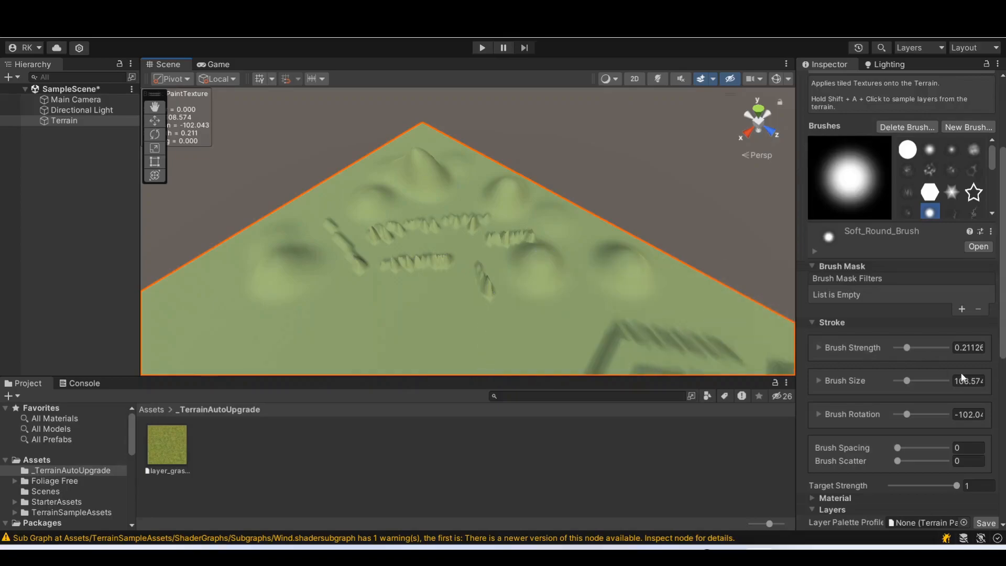
# Paint a narrow muddy path between the spiky ridges with brush strength about 0.103 and brush size about 8.7.
pyautogui.moveTo(903, 347); pyautogui.dragTo(903, 350)
pyautogui.moveTo(907, 385); pyautogui.dragTo(899, 385)
pyautogui.scroll(6, 433, 325)
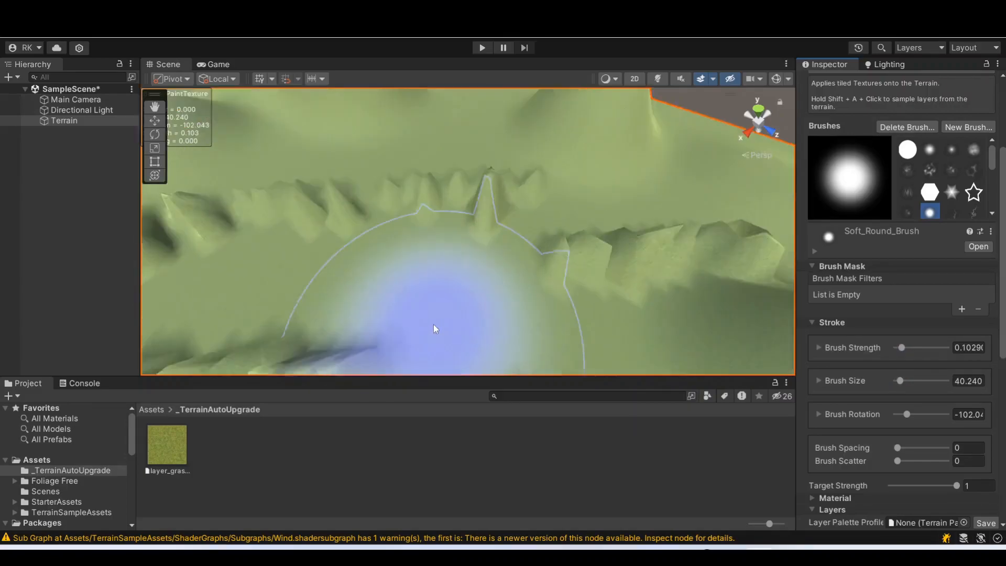
pyautogui.scroll(-2, 435, 322)
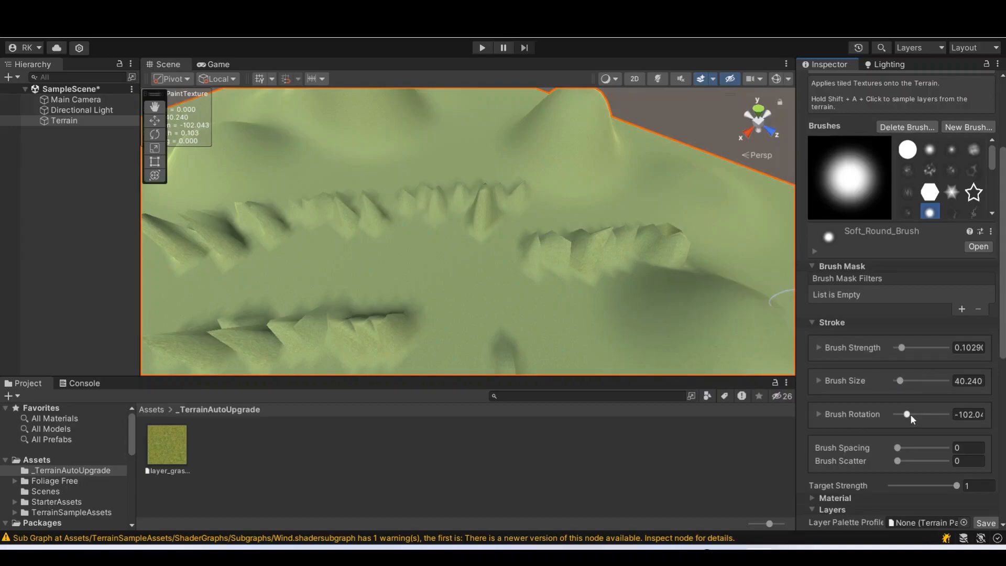
pyautogui.moveTo(900, 382); pyautogui.dragTo(896, 383)
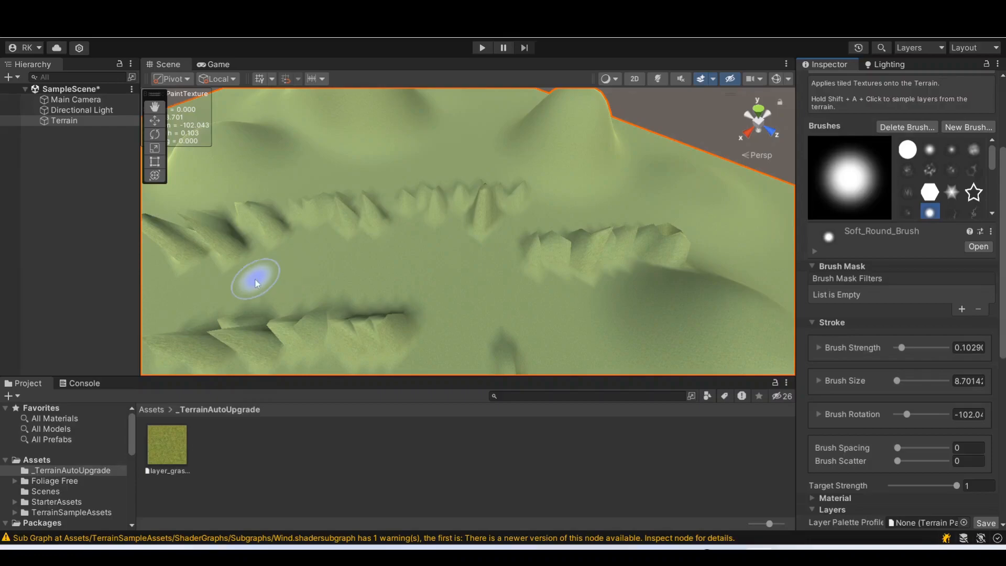
pyautogui.moveTo(296, 279)
pyautogui.mouseDown()
pyautogui.moveTo(460, 278)
pyautogui.moveTo(555, 307)
pyautogui.mouseUp()
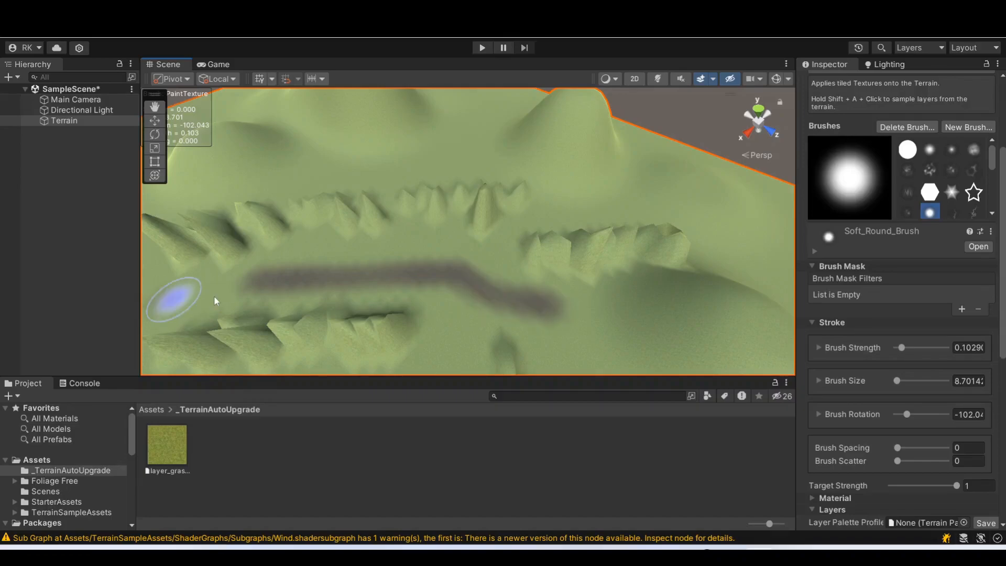
# Extend the muddy path's far end past the bend between the two rows of spiky ridges with another brush stroke.
pyautogui.moveTo(214, 300); pyautogui.dragTo(162, 296)
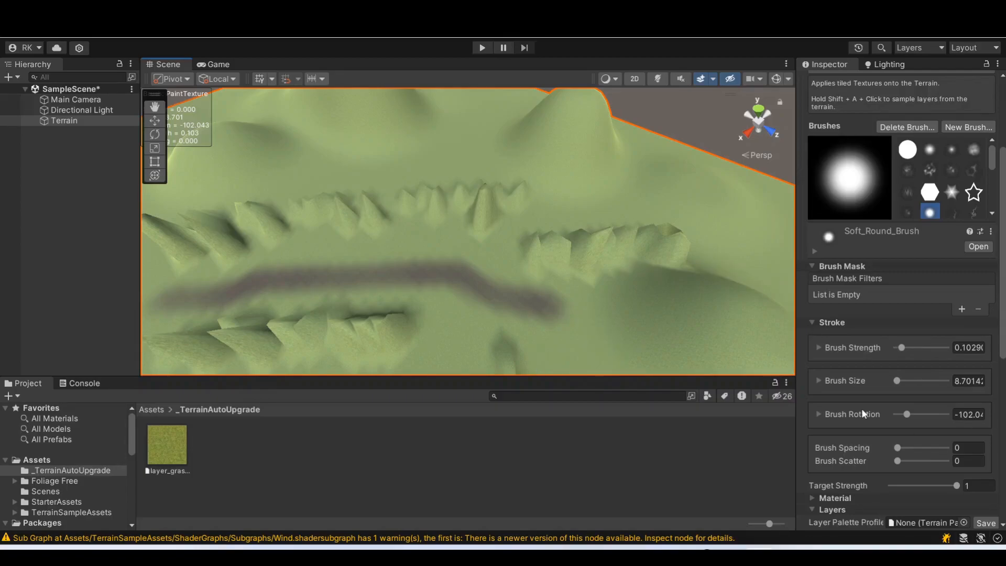
# Open the Muddy_TerrainLayer settings from the Terrain's layer palette and set the layer's Normal Scale to 2.
pyautogui.scroll(-5, 862, 408)
pyautogui.doubleClick(917, 391)
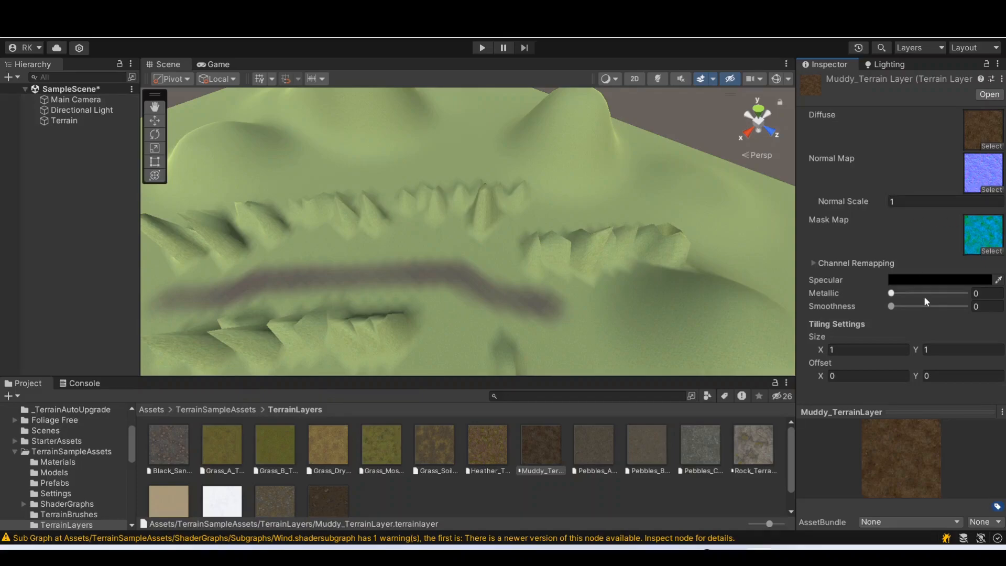
pyautogui.click(909, 201)
pyautogui.scroll(5, 628, 300)
pyautogui.scroll(3, 545, 312)
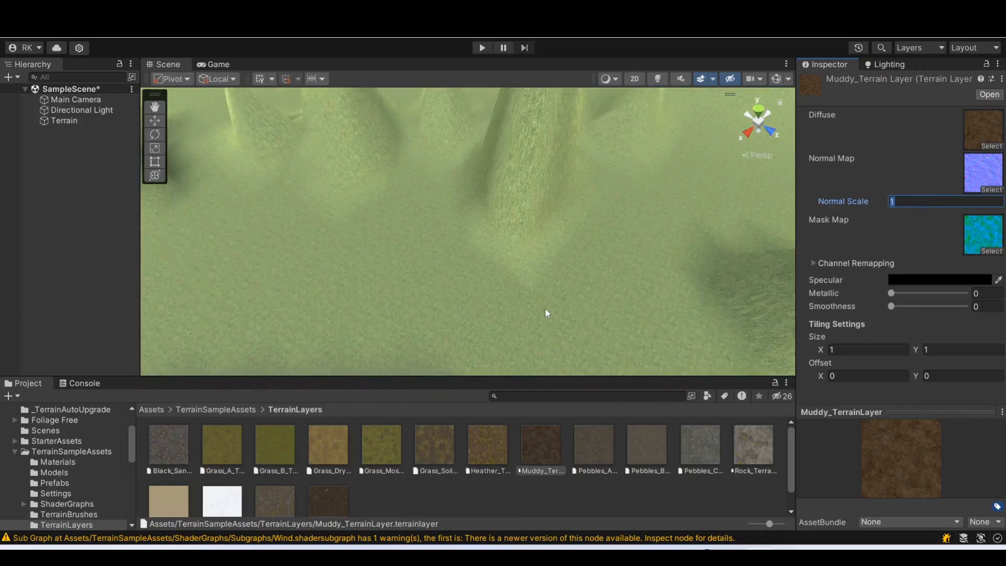
pyautogui.scroll(-4, 545, 312)
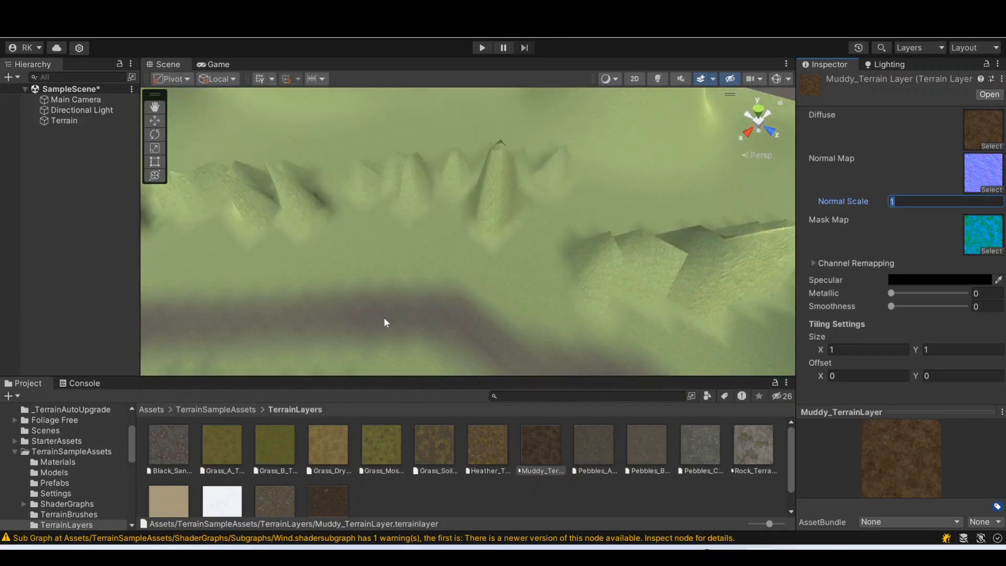
pyautogui.moveTo(385, 320); pyautogui.dragTo(459, 294, button='middle')
pyautogui.click(905, 204)
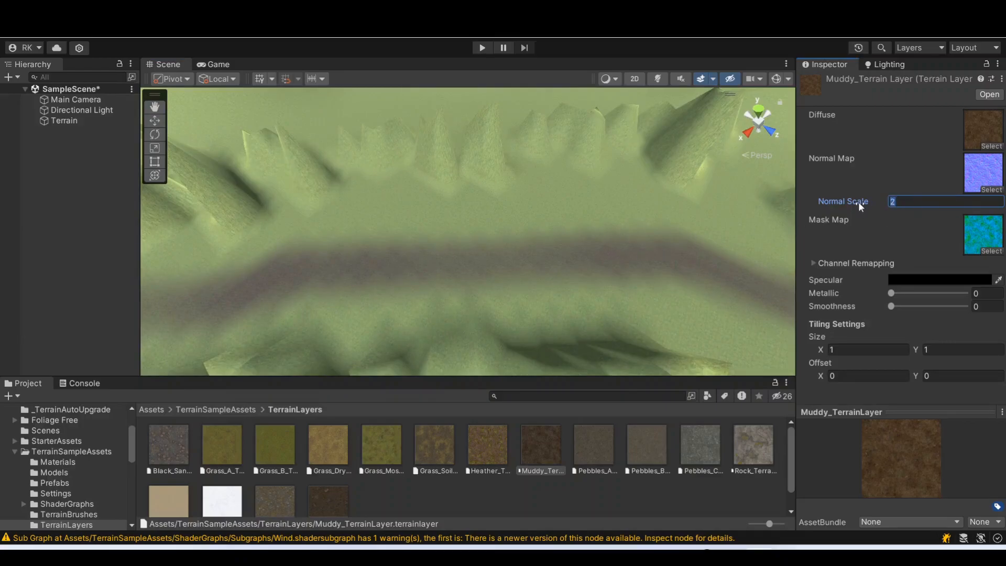
# Try Normal Scale values of 5 and 42 on the muddy layer and return it to 2.
pyautogui.write('5')
pyautogui.click(840, 200)
pyautogui.write('42')
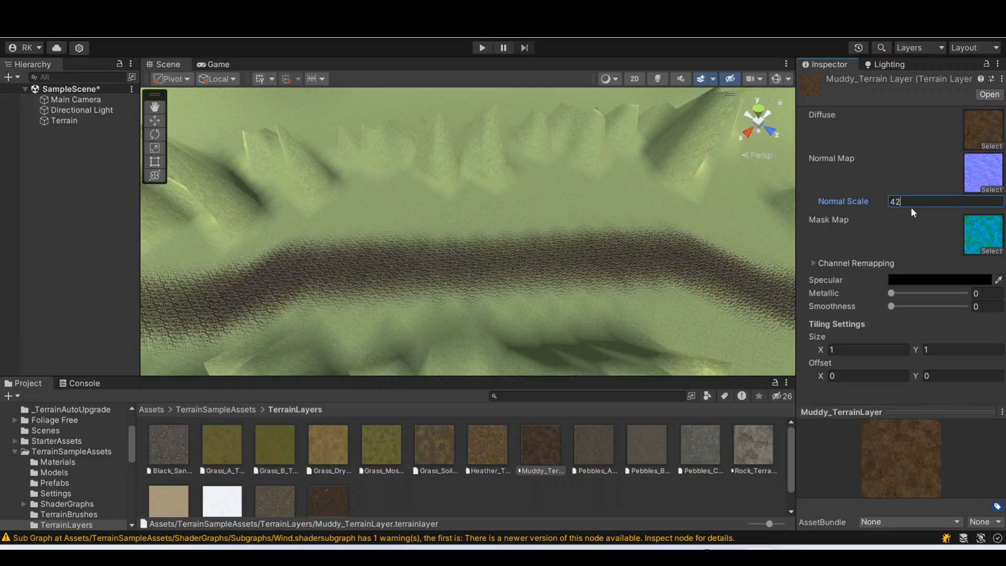
pyautogui.click(807, 200)
pyautogui.write('2')
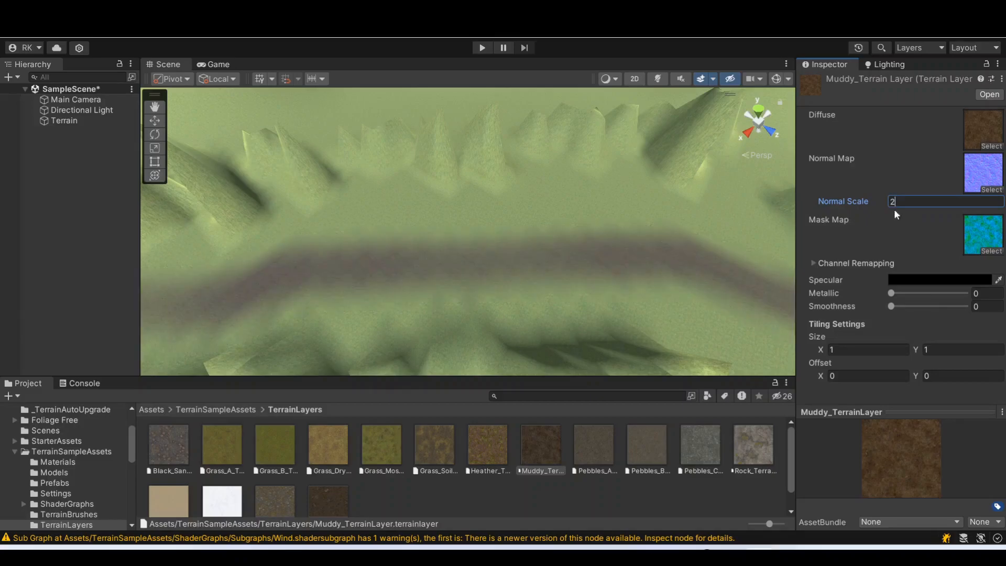